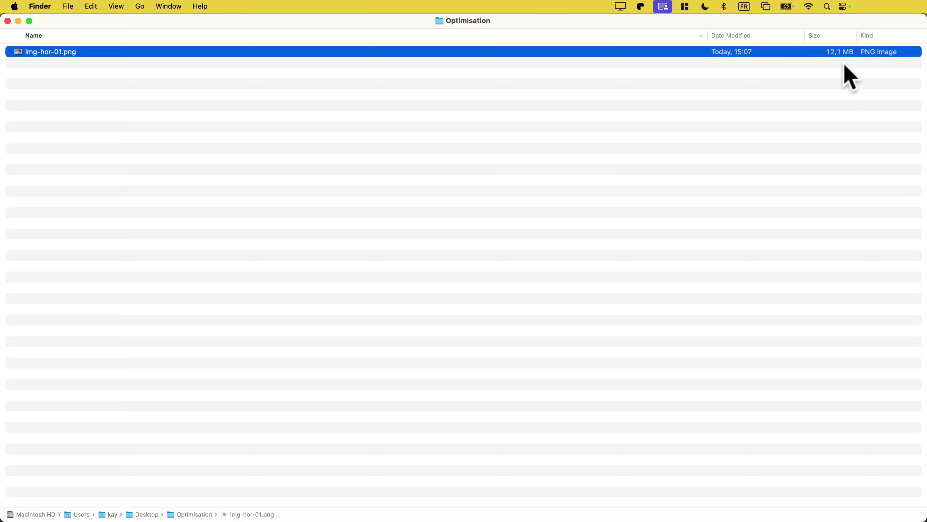
Step: Quick Look the original img-hor-01.png photo in Finder, then close the preview
key(space)
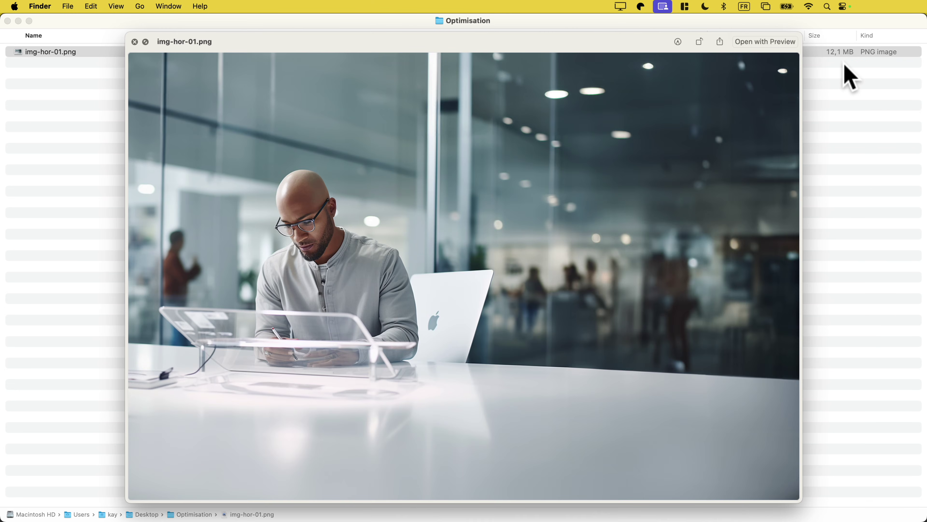
key(space)
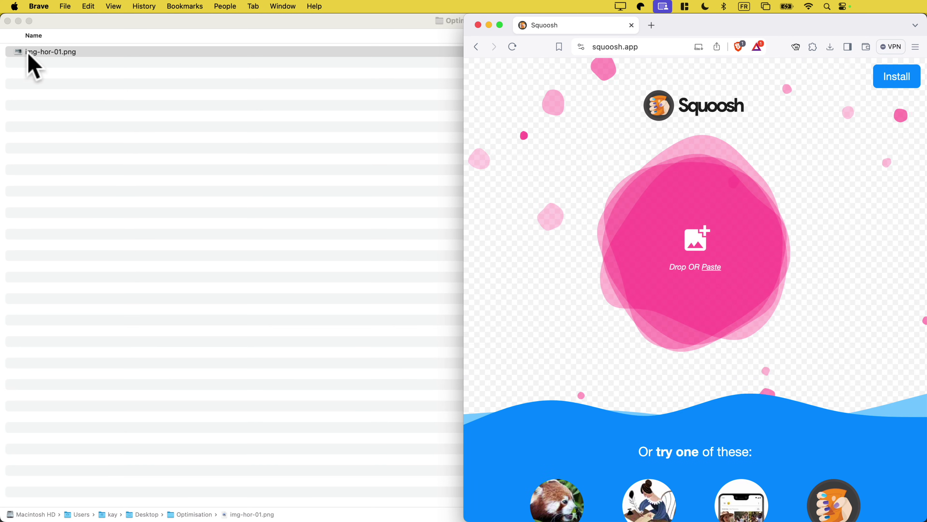
Step: Drop img-hor-01.png into Squoosh and compress it as WebP at quality 80, giving 253 kB
drag(17, 54, 546, 207)
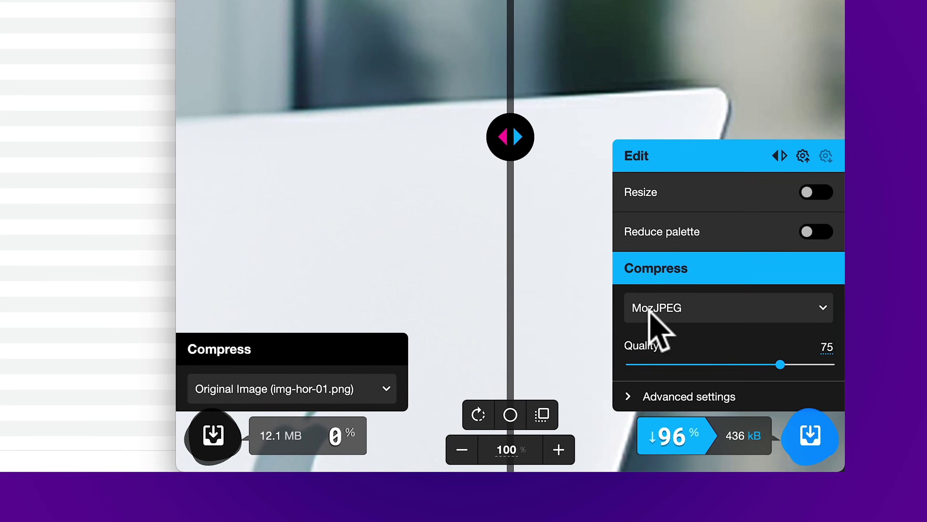
click(796, 406)
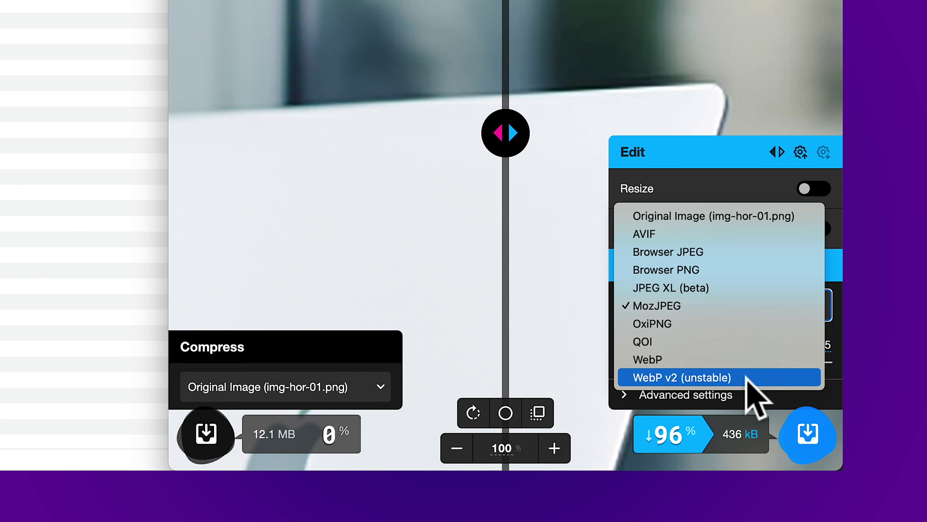
click(669, 359)
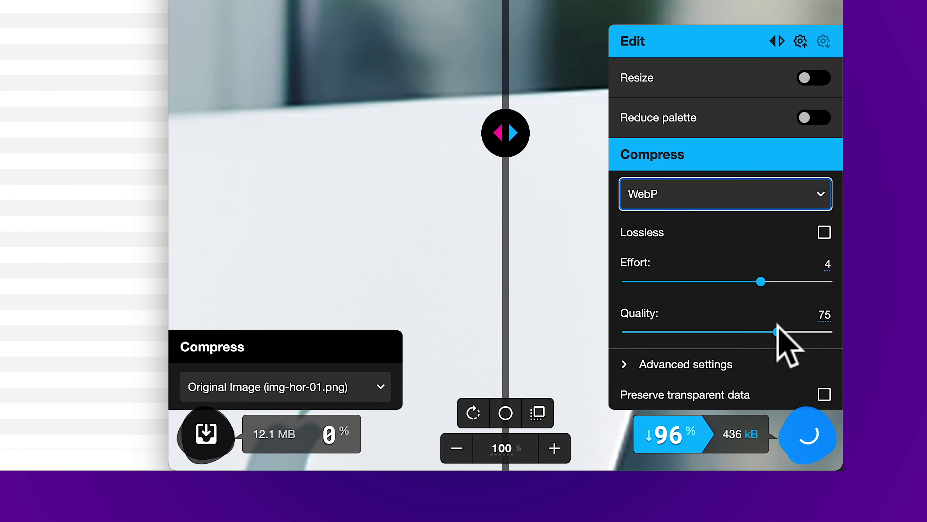
drag(777, 331, 788, 332)
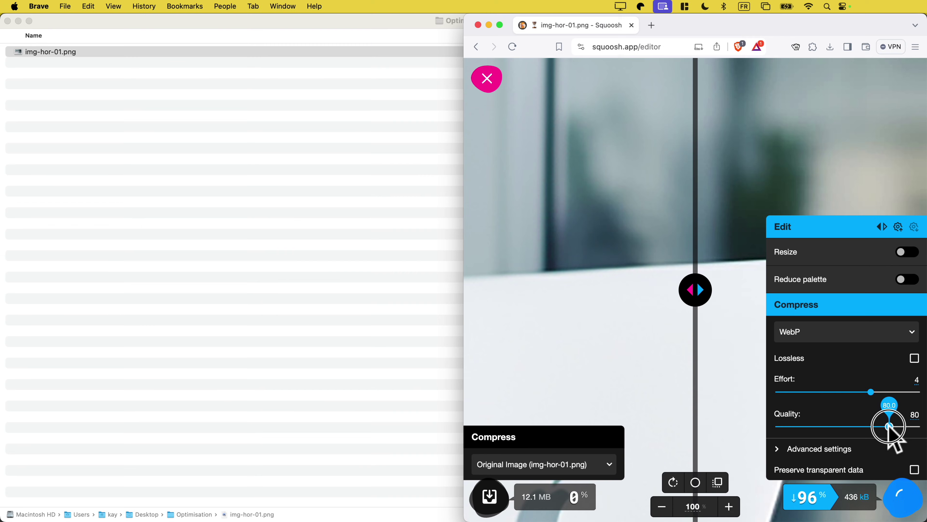
drag(888, 426, 888, 427)
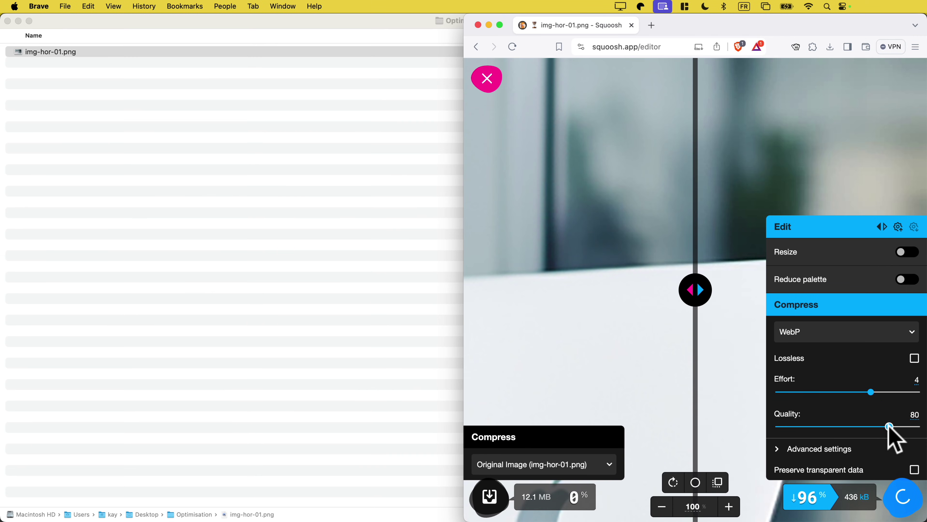
key(ctrl+alt+Return)
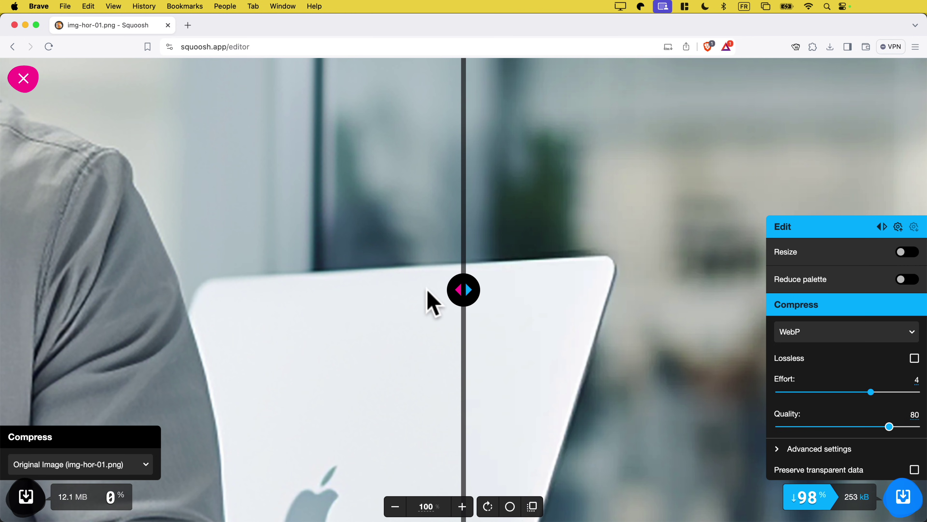
Step: Compare the original and WebP detail using the comparison divider and zoom
drag(461, 290, 308, 269)
scroll(176, 269, down, 10)
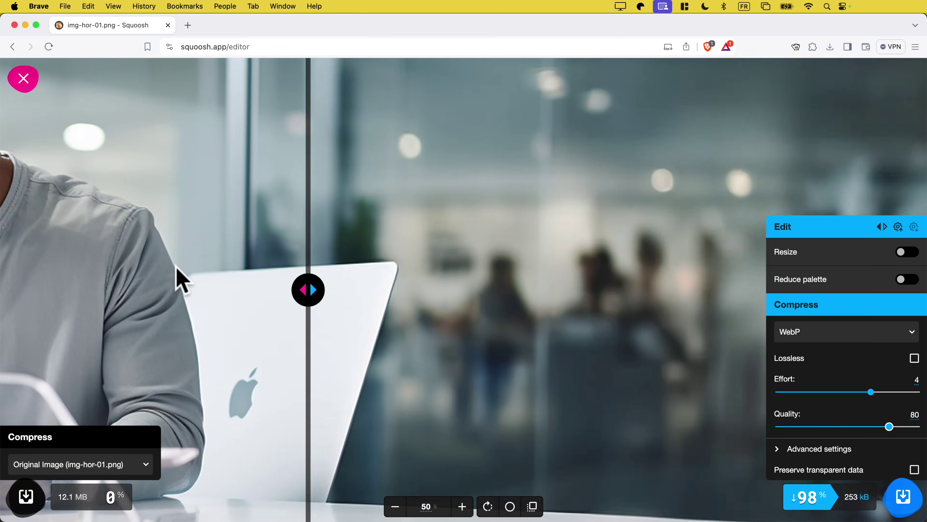
scroll(221, 269, up, 5)
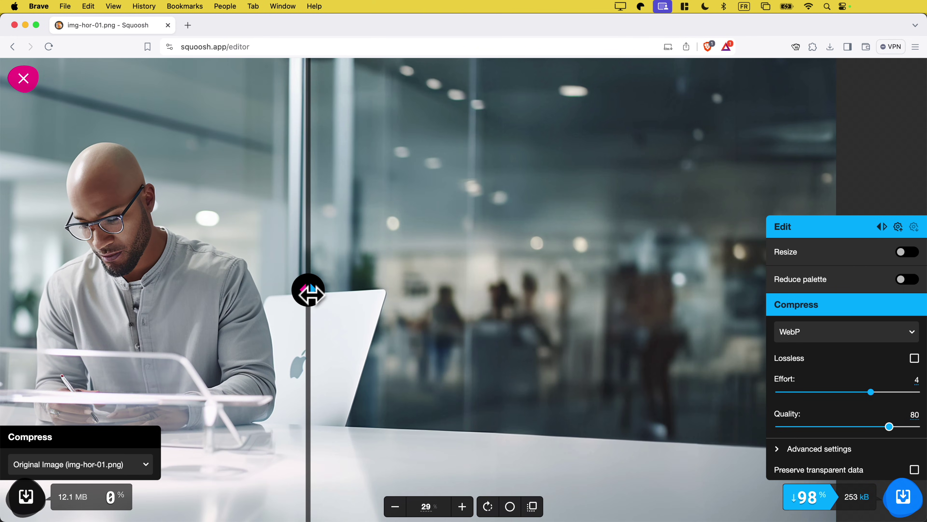
drag(311, 295, 338, 278)
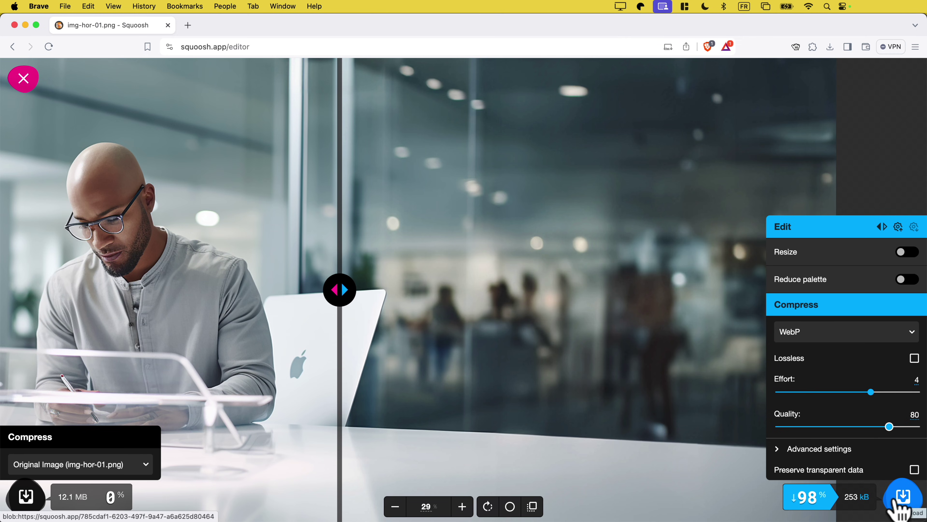
Step: Download the compressed image as img-hor-01b.webp into the Optimisation folder
click(901, 497)
key(Right)
text(b)
click(809, 375)
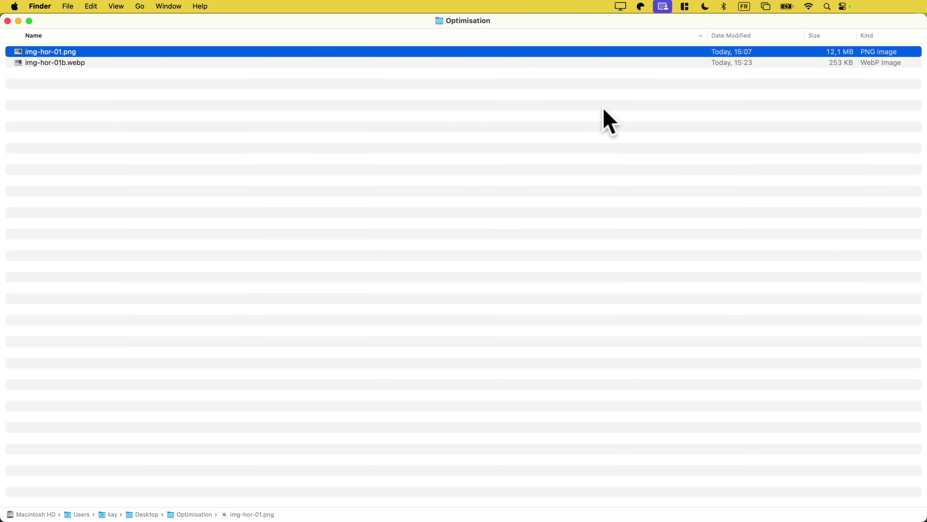
key(space)
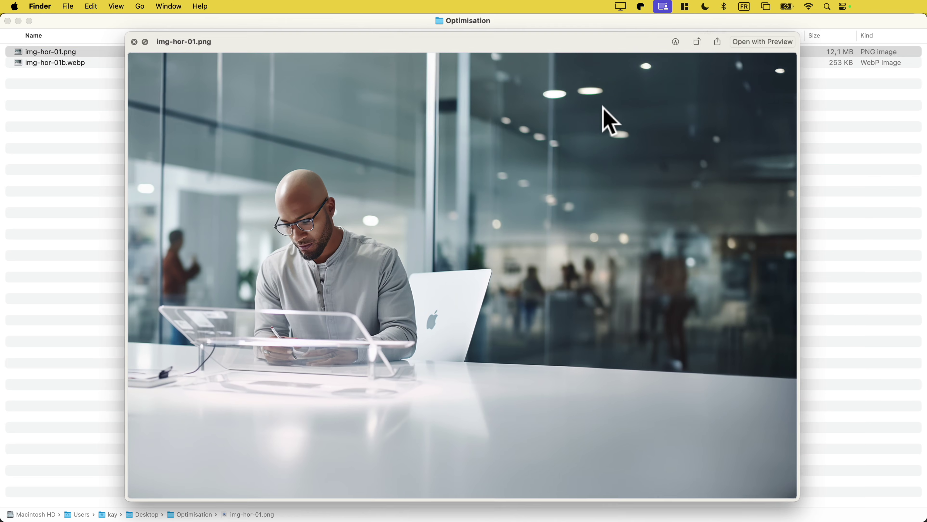
key(Down)
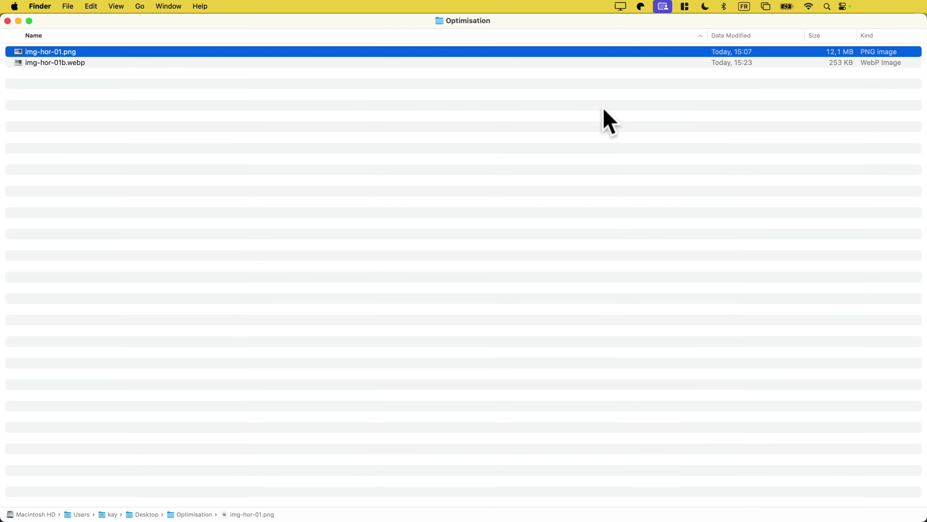
Step: Calculate 12000 / 253 in Calculator (about 47.43), then close it
drag(705, 79, 686, 102)
text(12000)
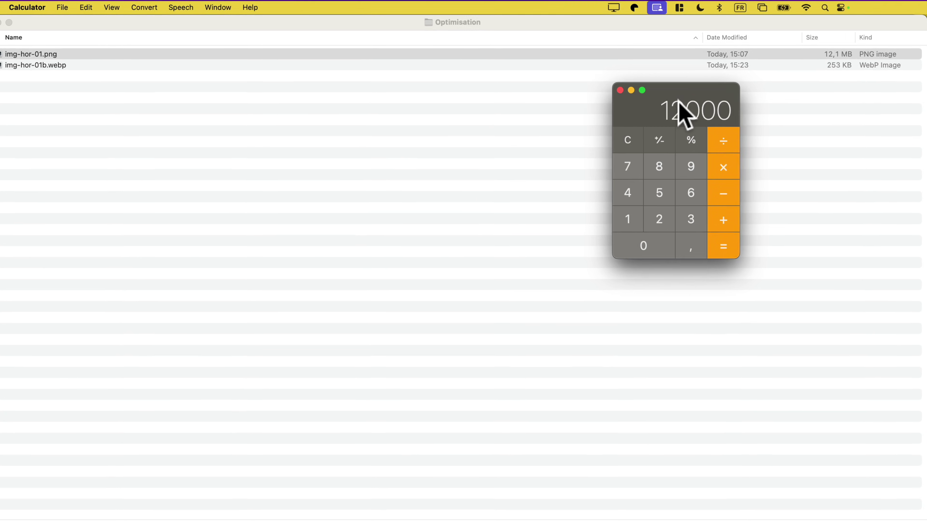
text(/2)
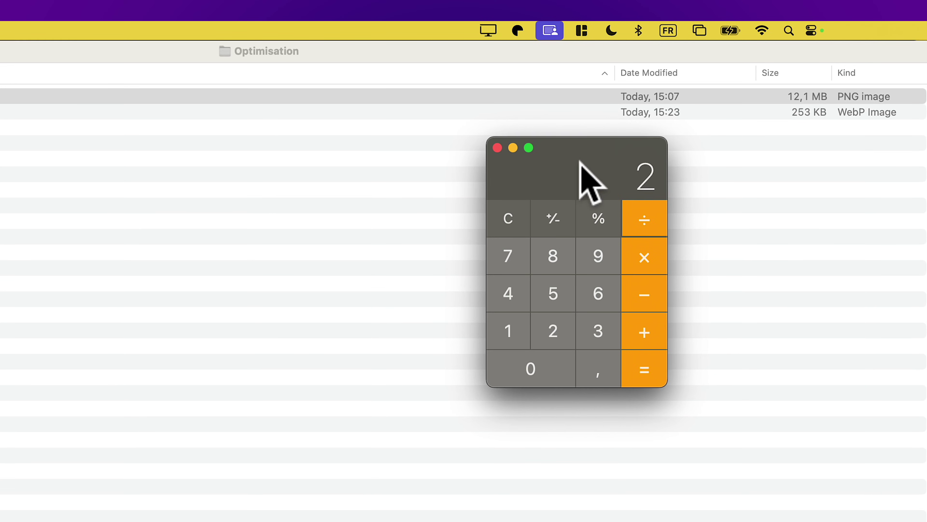
text(53)
key(Return)
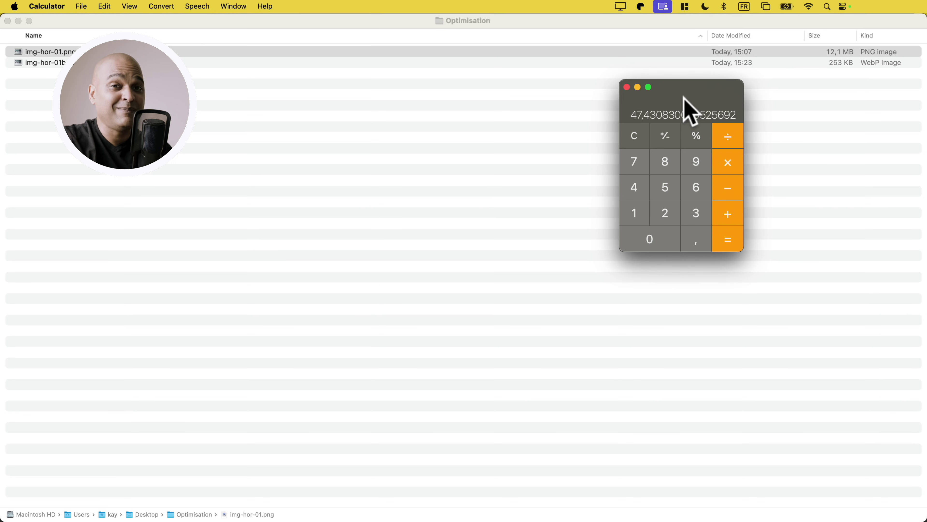
click(626, 87)
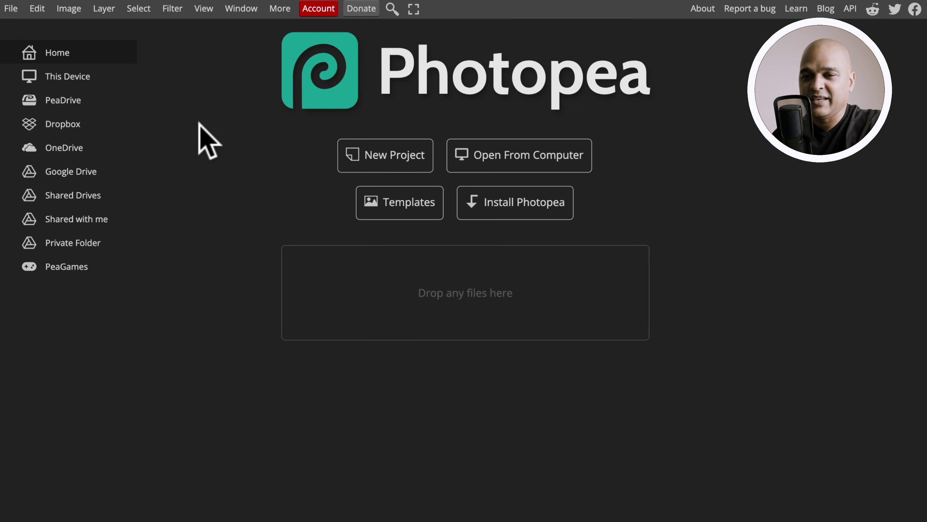
Step: Open img-hor-01.png from the Optimisation folder in Photopea
click(11, 8)
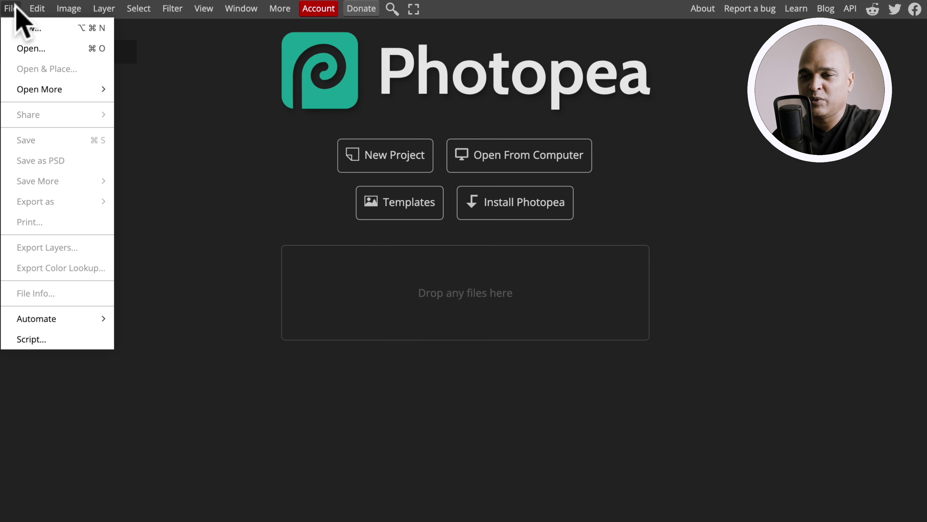
click(23, 44)
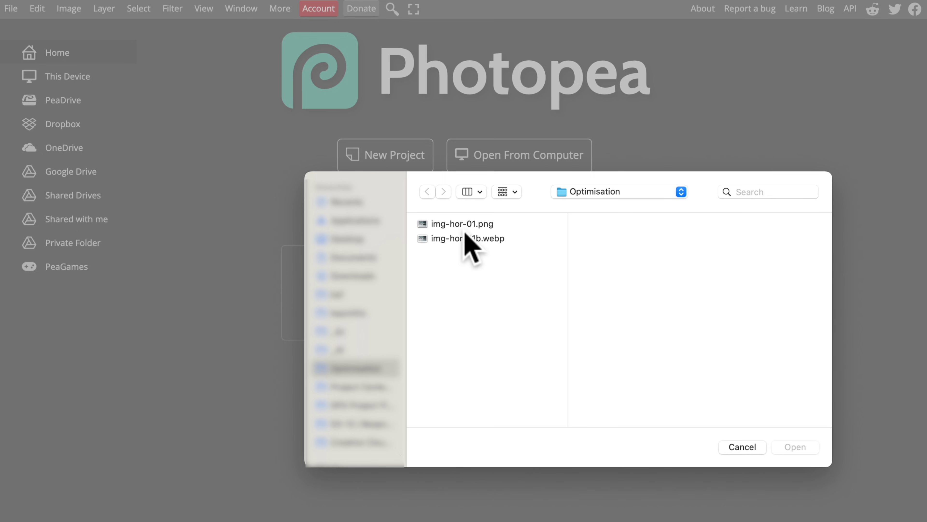
click(459, 227)
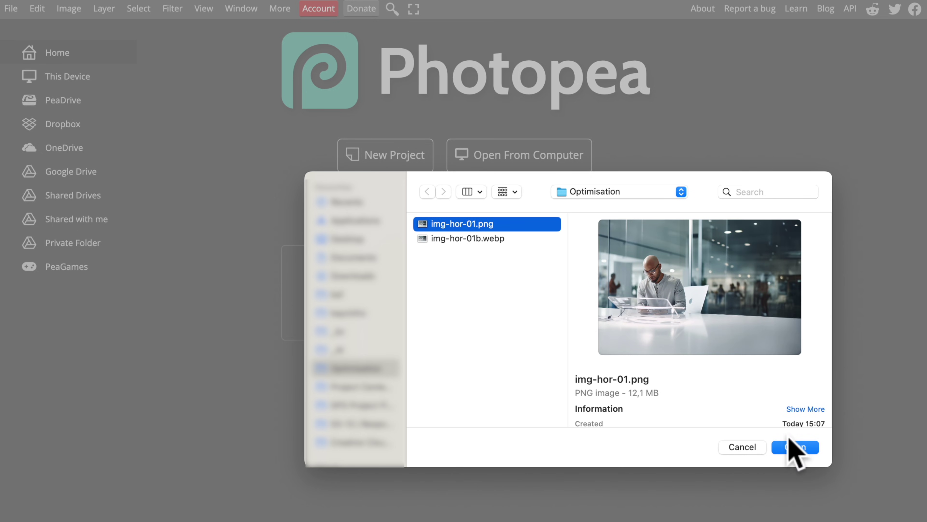
click(793, 446)
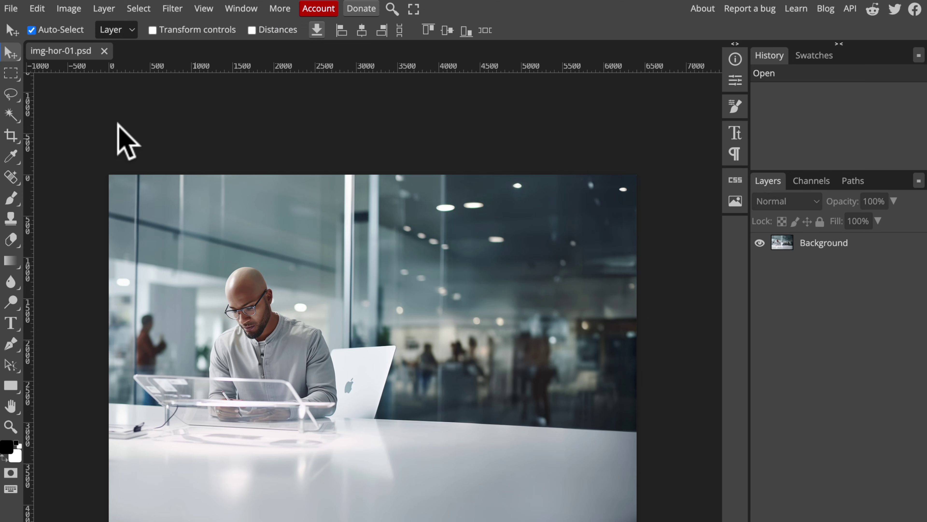
Step: Set the image width to 2560 px, so the photo becomes 2560 × 1706 pixels
click(68, 8)
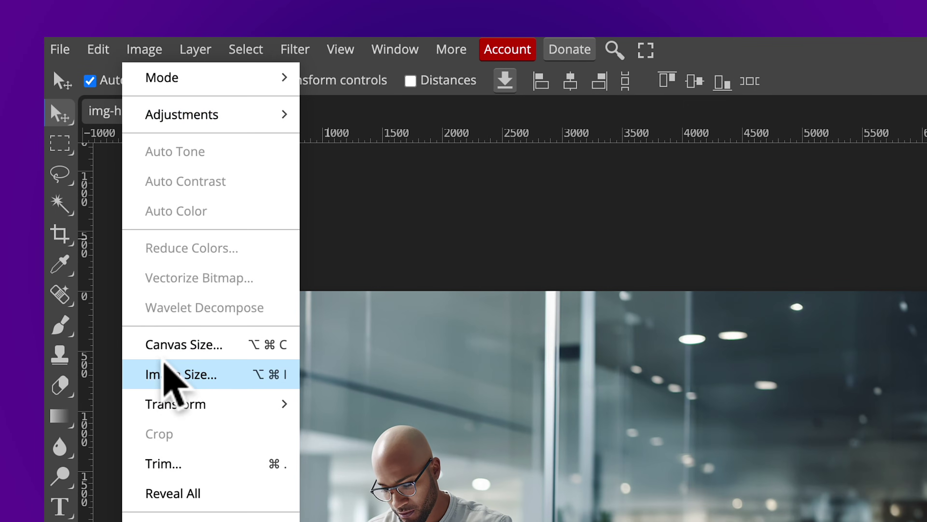
click(165, 364)
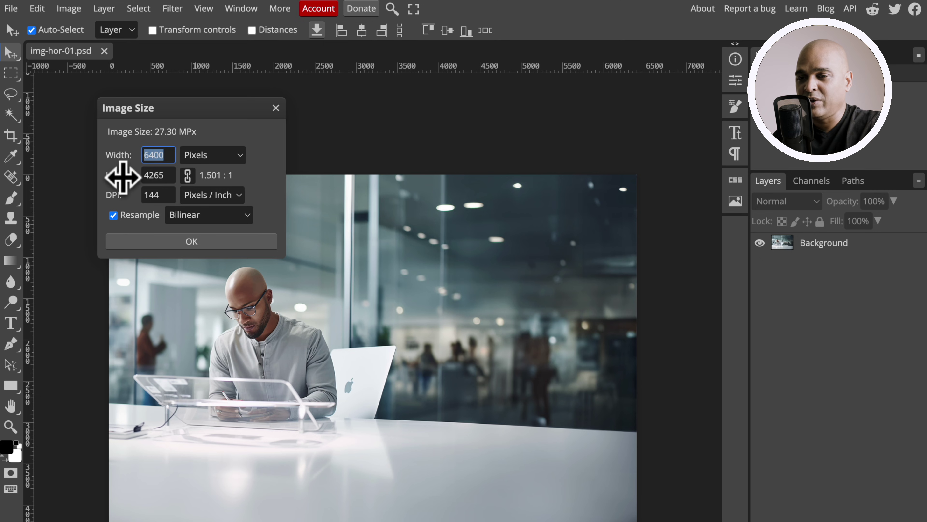
text(2560)
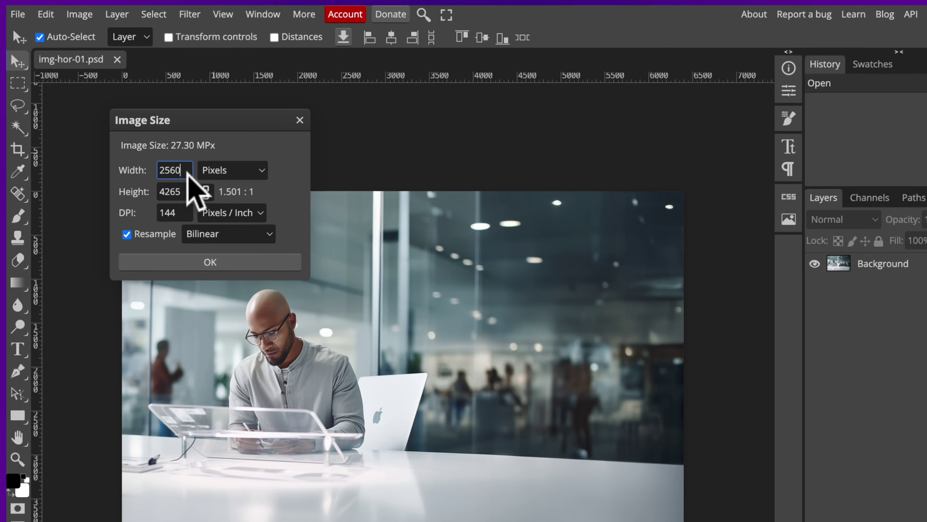
click(169, 192)
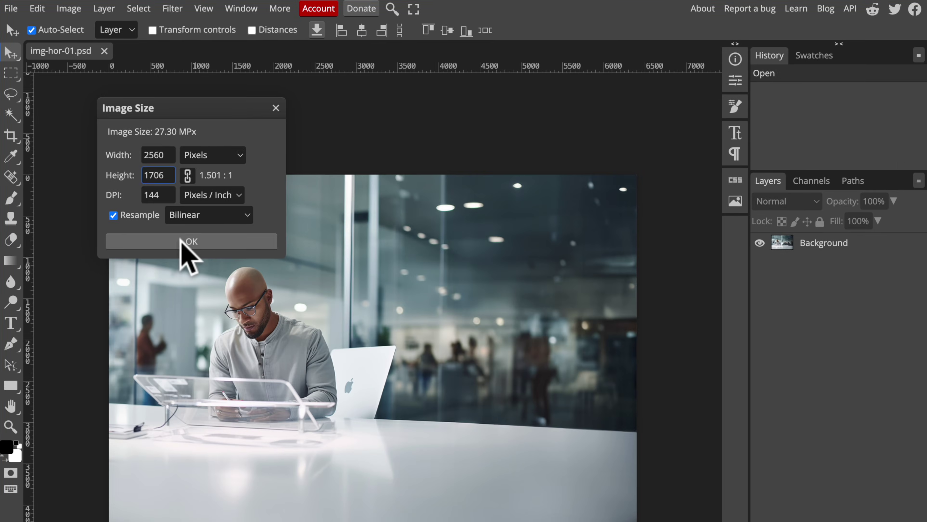
click(181, 241)
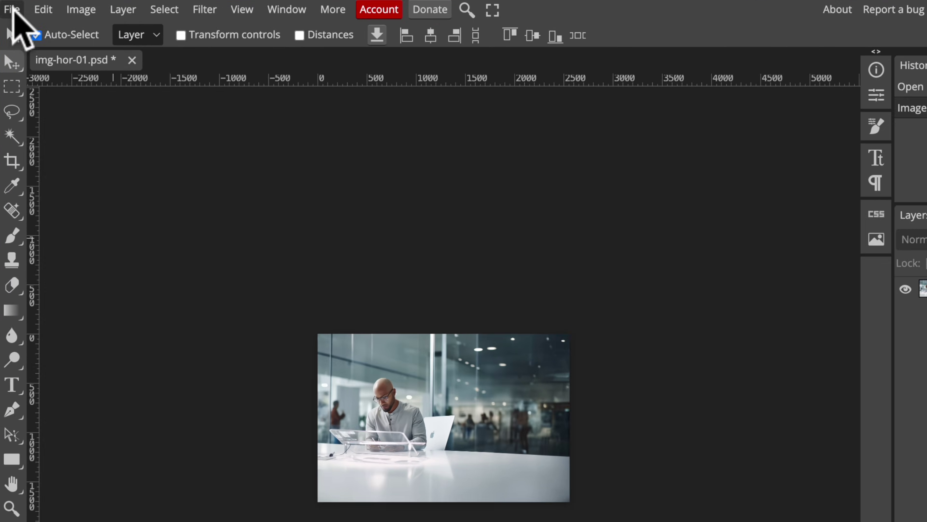
click(12, 9)
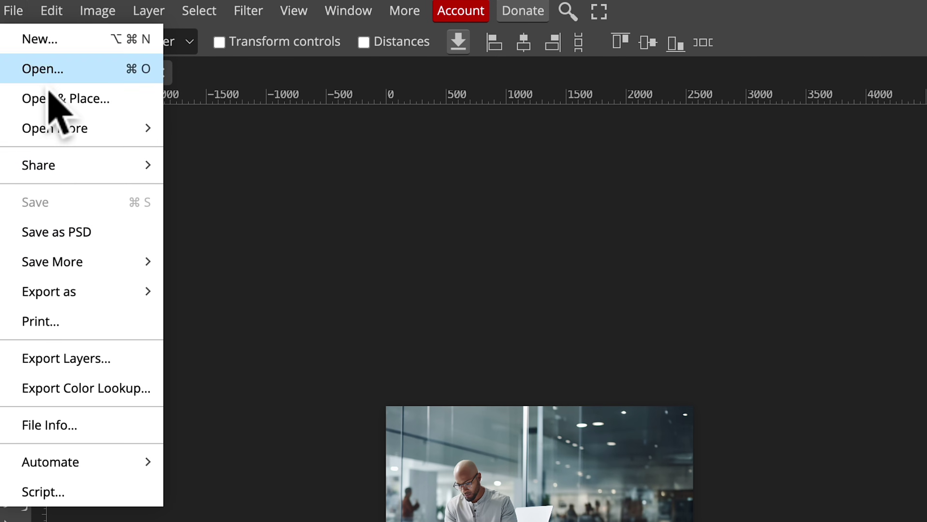
Step: Open the WebP Save for web preview at 80% quality and zoom in on the man's face
mouse_move(68, 286)
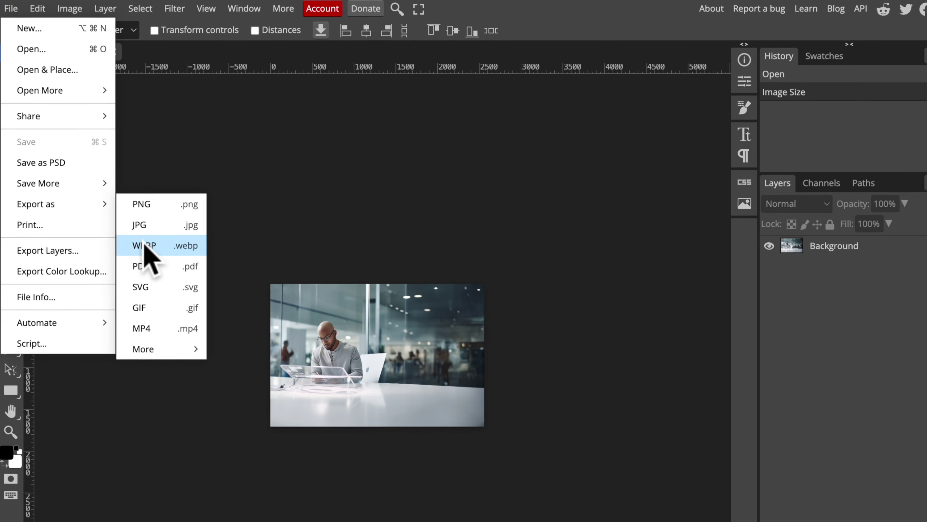
click(203, 348)
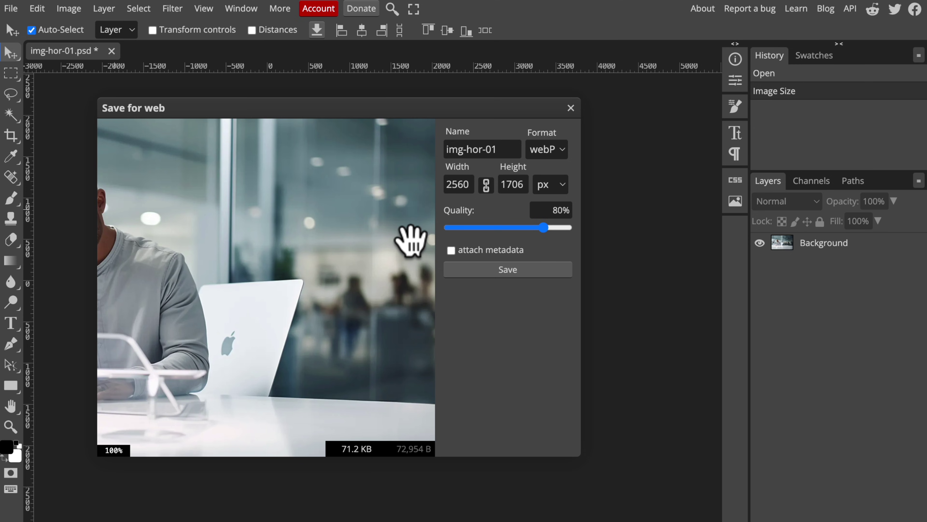
drag(230, 276, 408, 273)
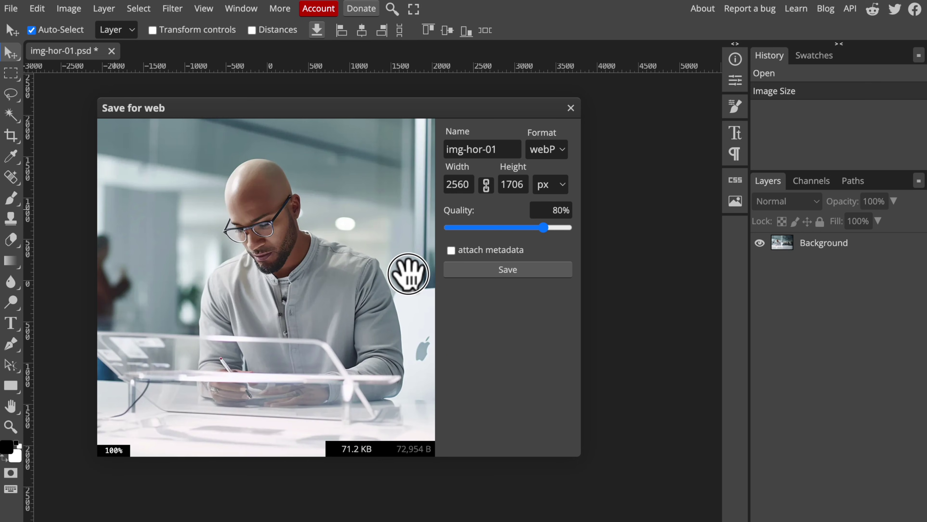
mouse_move(259, 259)
mouse_down()
mouse_move(240, 265)
mouse_move(261, 262)
mouse_up()
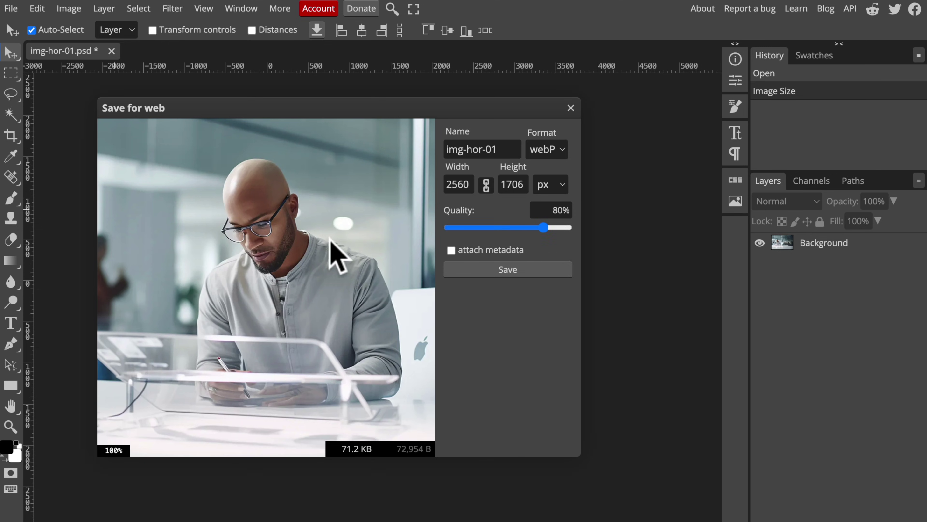
scroll(276, 234, up, 3)
scroll(276, 236, down, 3)
scroll(276, 237, up, 4)
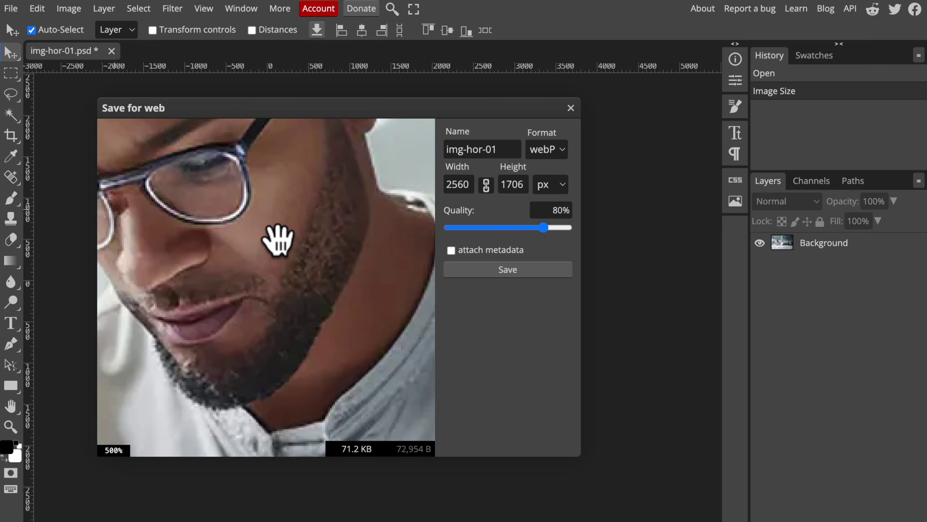
scroll(275, 238, down, 1)
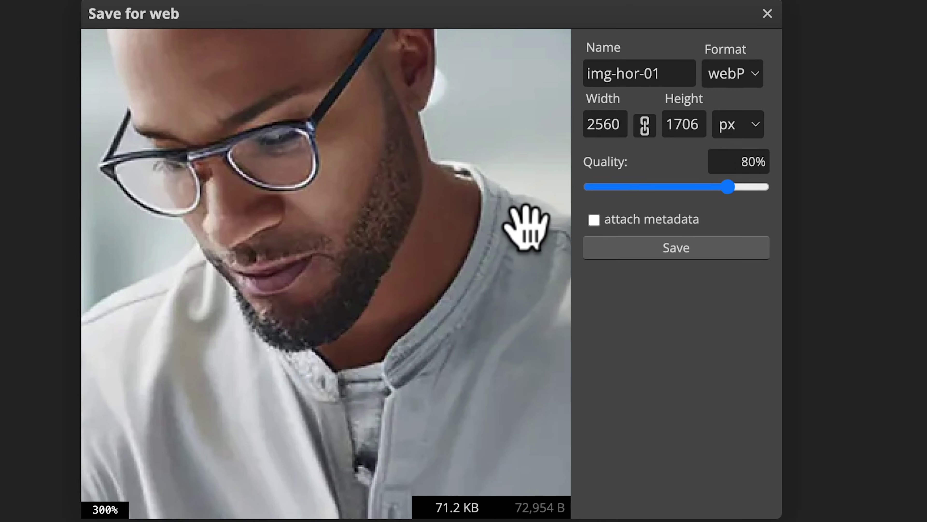
Step: Try WebP quality levels down to 0%, then save the export as img-hor-01c in Optimisation
drag(693, 193, 581, 182)
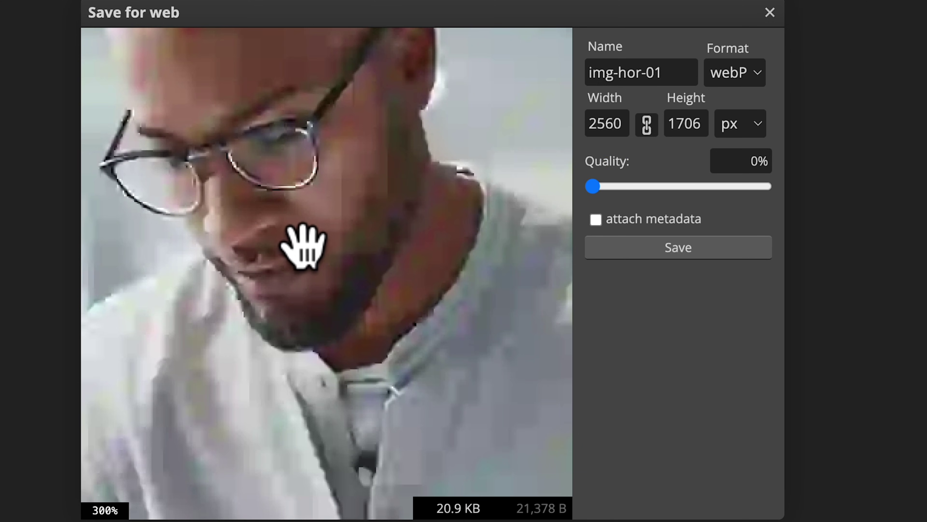
scroll(314, 202, down, 3)
scroll(313, 202, up, 3)
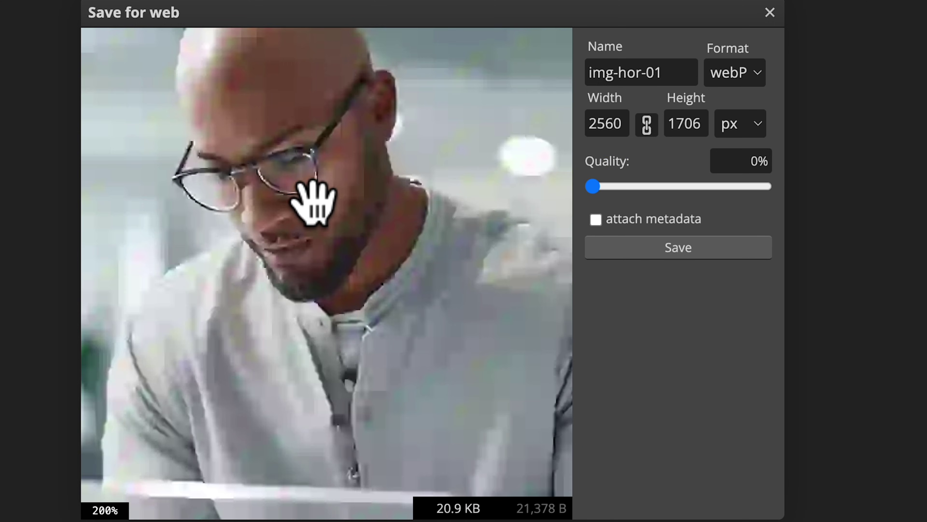
drag(592, 187, 729, 188)
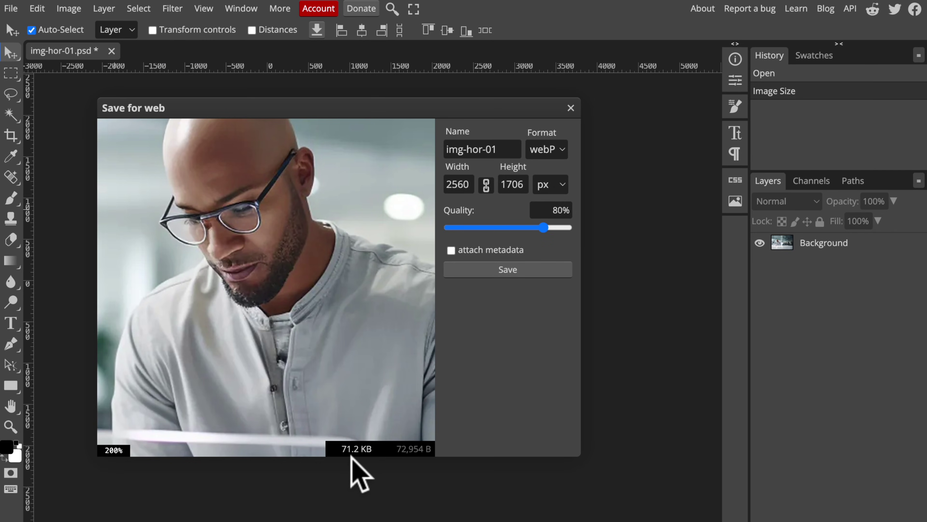
click(477, 270)
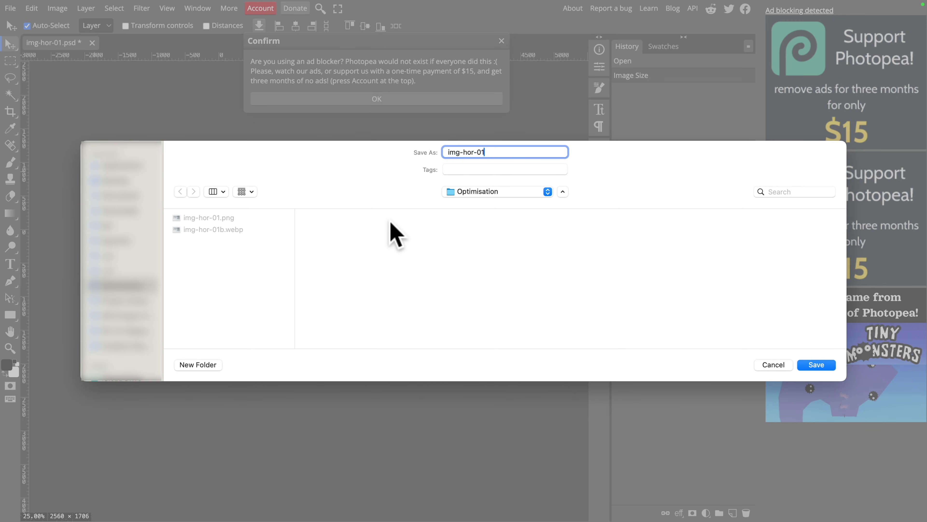
click(811, 364)
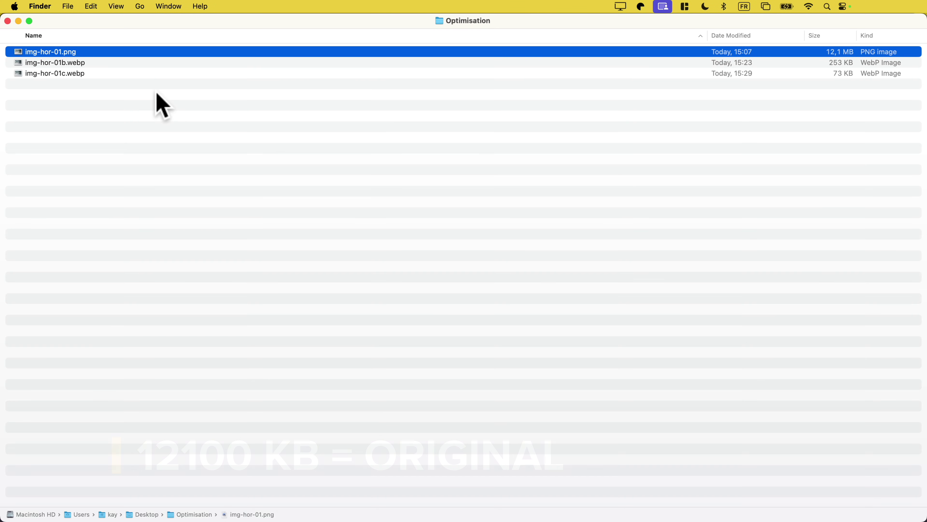
Step: Quick Look the PNG and both WebP copies, then move img-hor-01b.webp to the Trash
key(space)
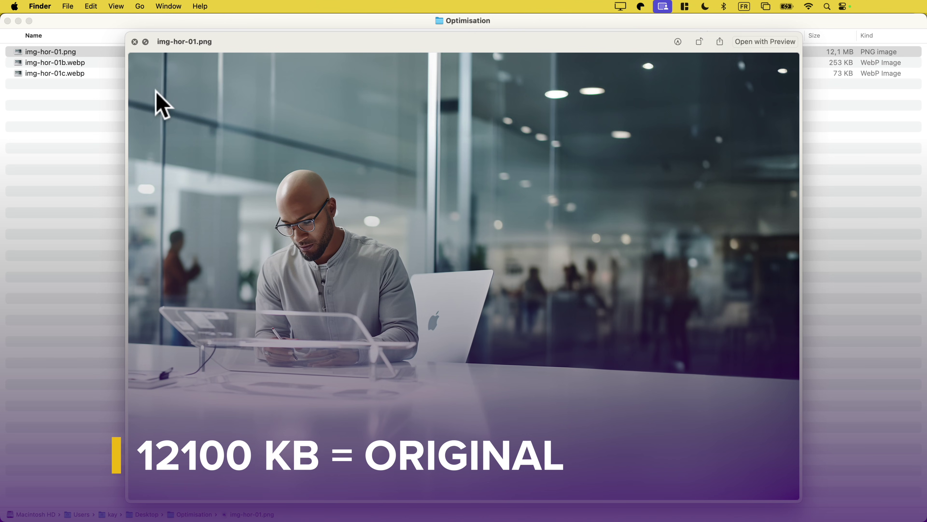
key(Down)
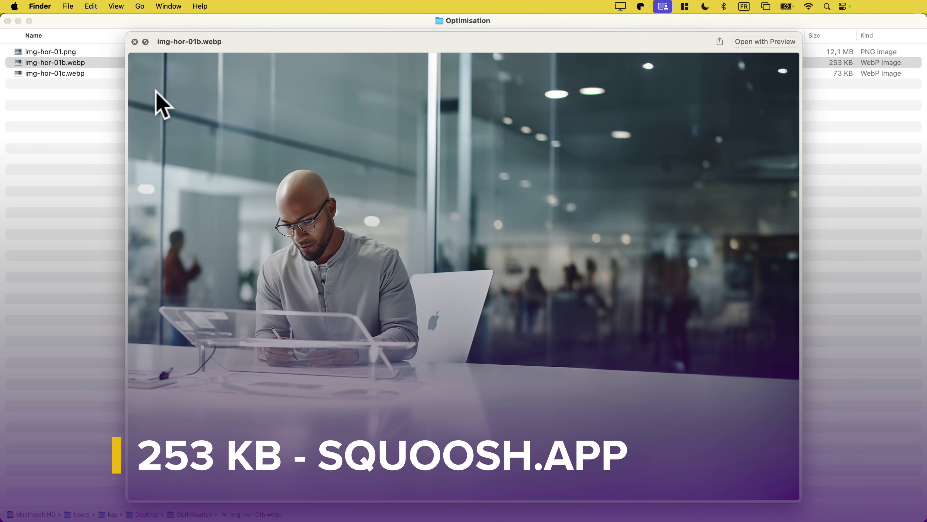
key(Down)
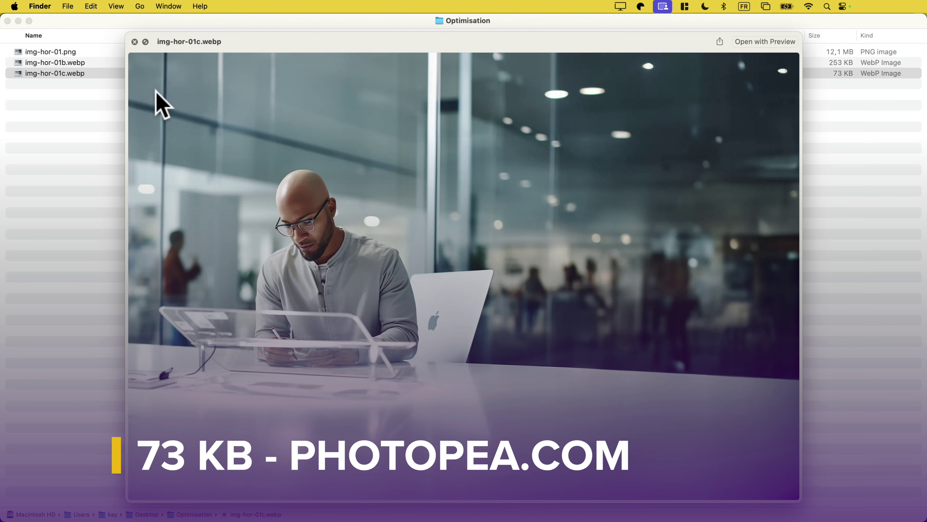
key(space)
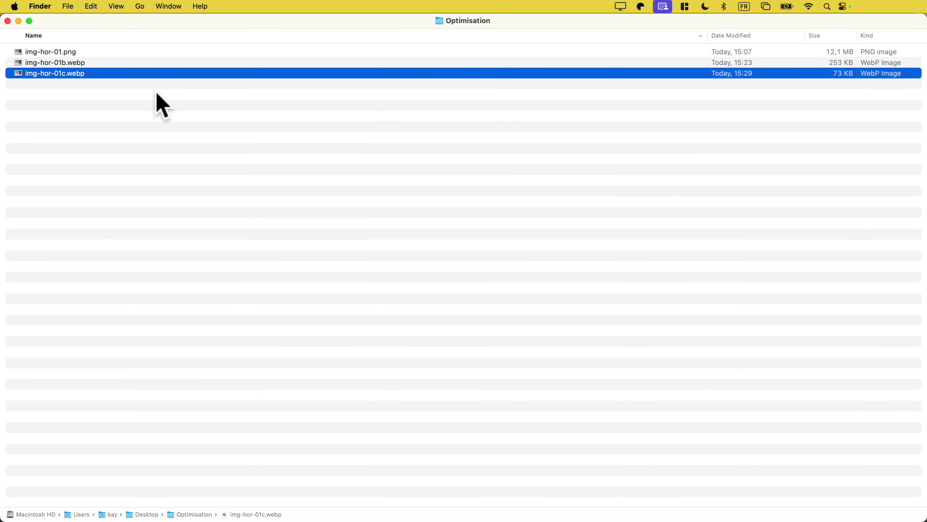
key(Up)
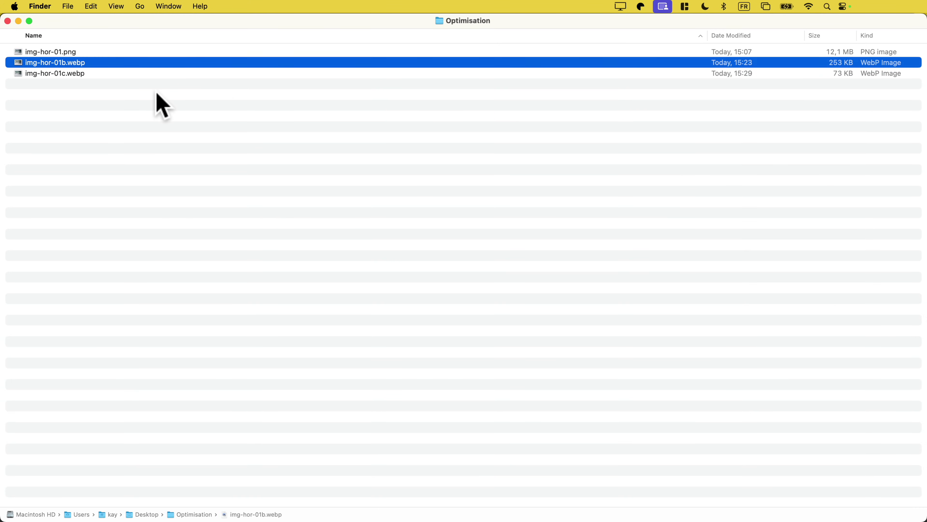
key(super+BackSpace)
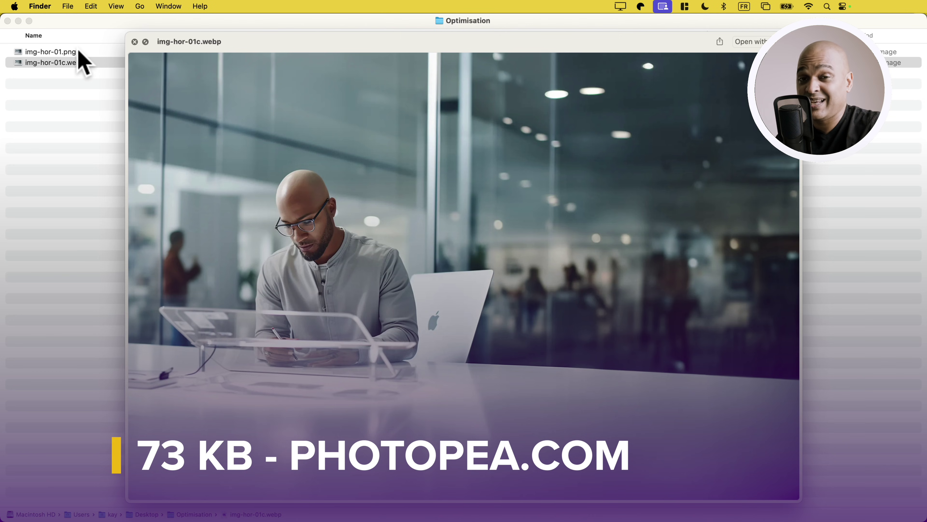
Step: Flip repeatedly between the img-hor-01.png and img-hor-01c.webp previews to compare them
key(Up)
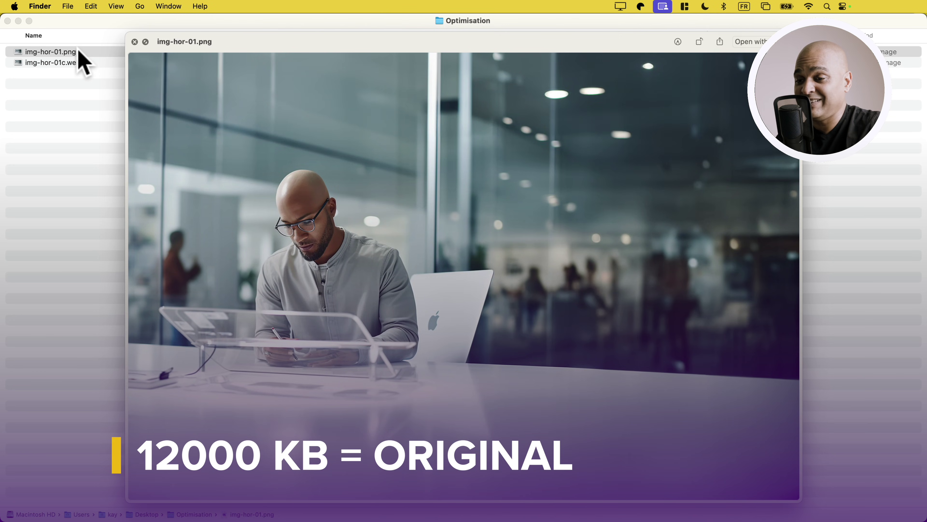
key(Down)
key(Up)
key(Down)
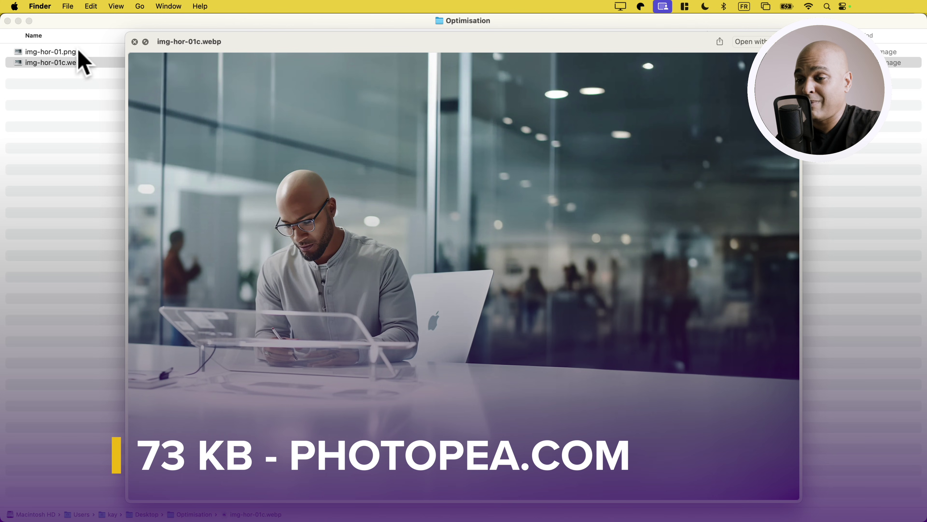
key(Up)
key(Down)
key(Up)
key(Down)
key(Up)
key(Down)
key(Up)
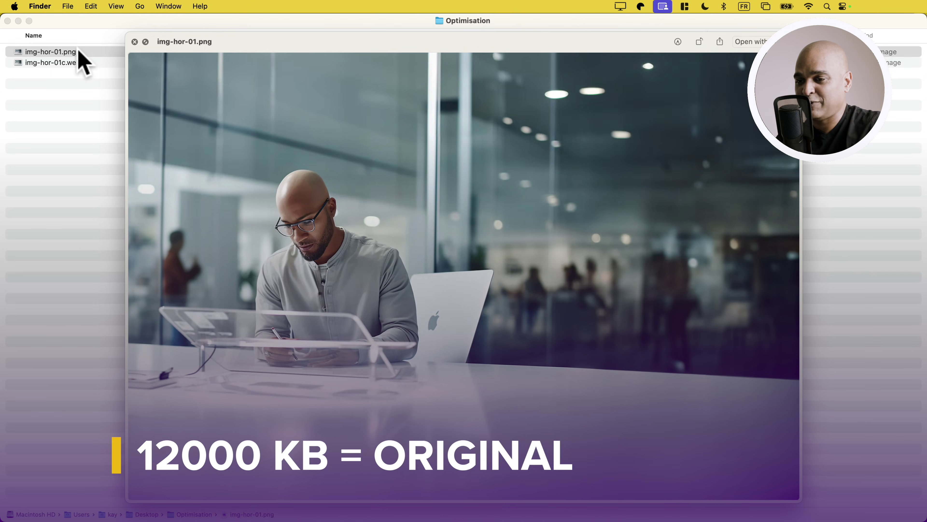
key(space)
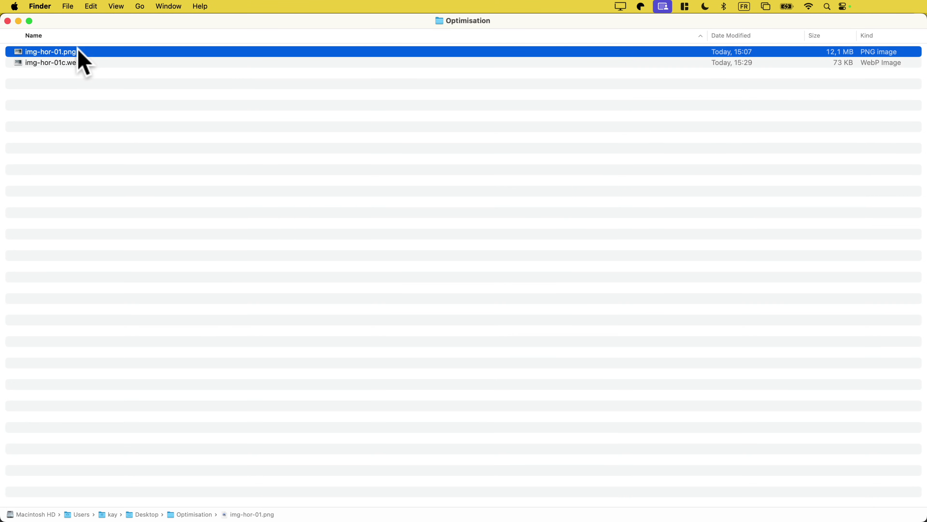
key(super+space)
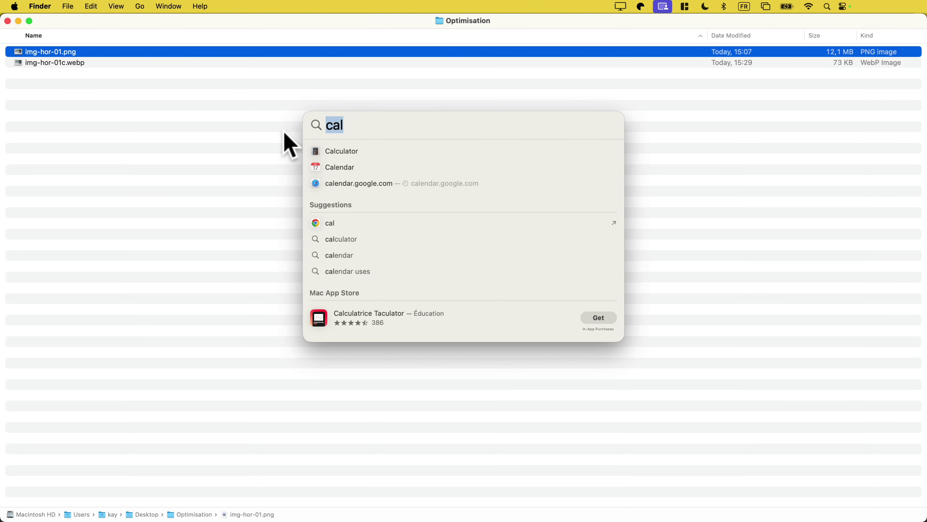
Step: Launch Calculator and compute 12000 / 71, roughly 169
click(337, 151)
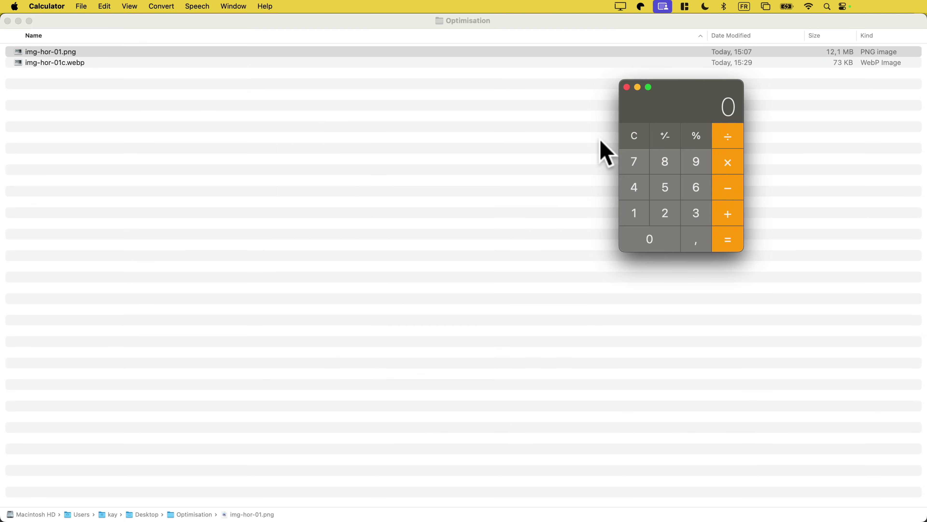
text(12000)
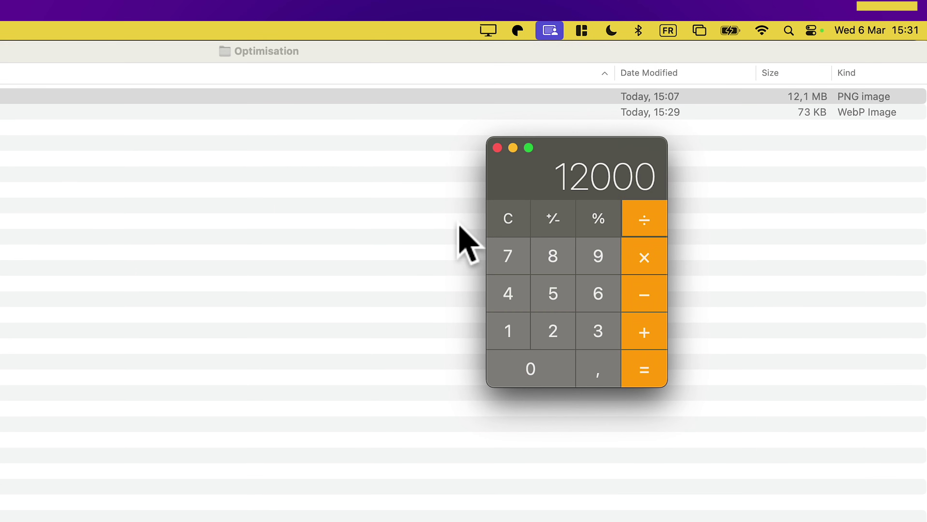
text(/71)
key(Return)
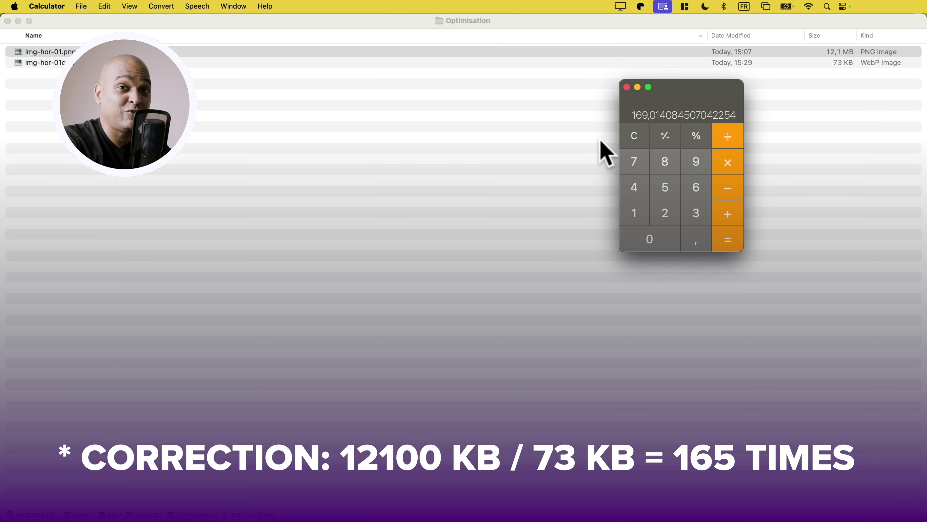
Step: Quick Look the original img-hor-01.png in Finder, then the 73 KB img-hor-01c.webp
click(79, 52)
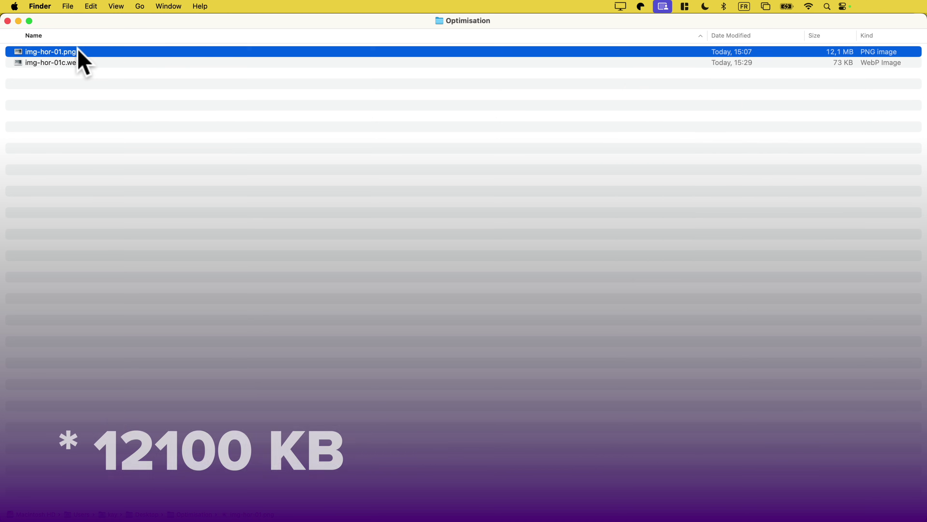
key(space)
key(Down)
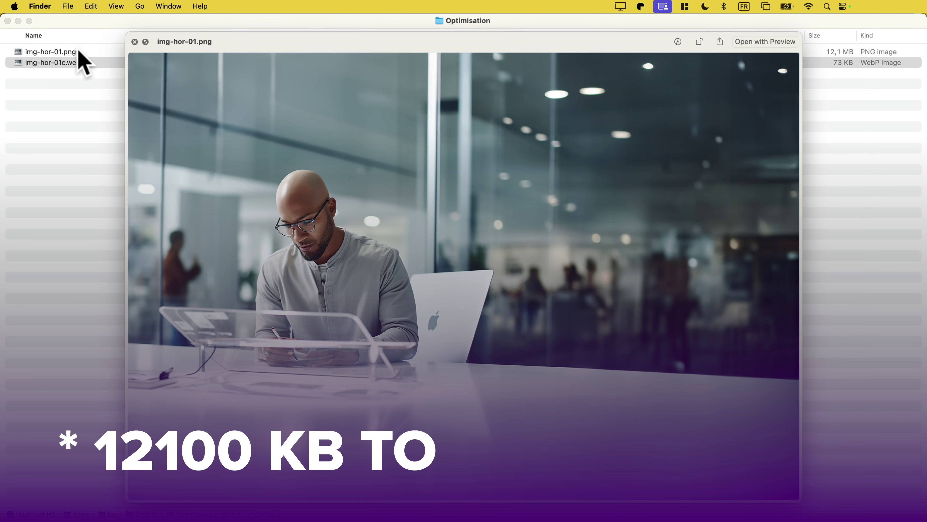